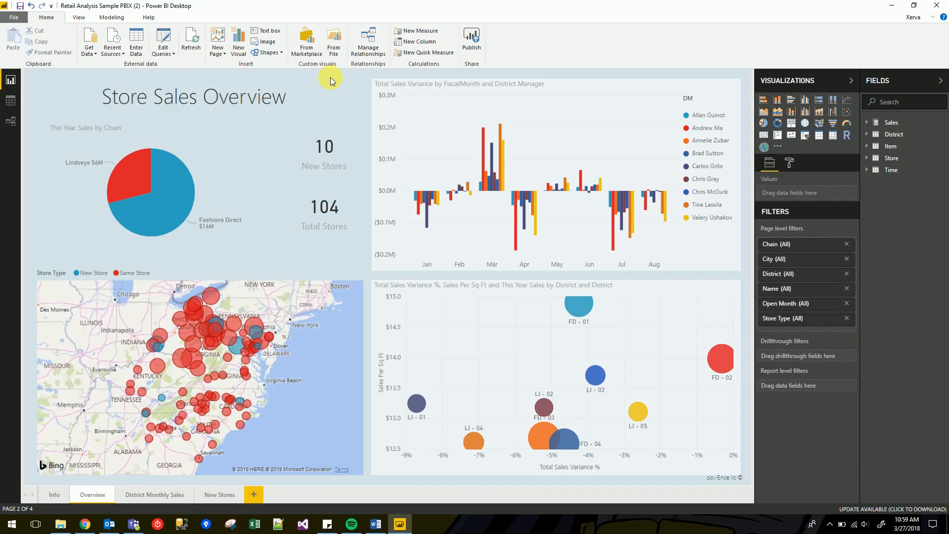
Drill the Total Sales Variance column chart up to the fiscal year and back down into 2014's months, leaving drill mode off
click(576, 76)
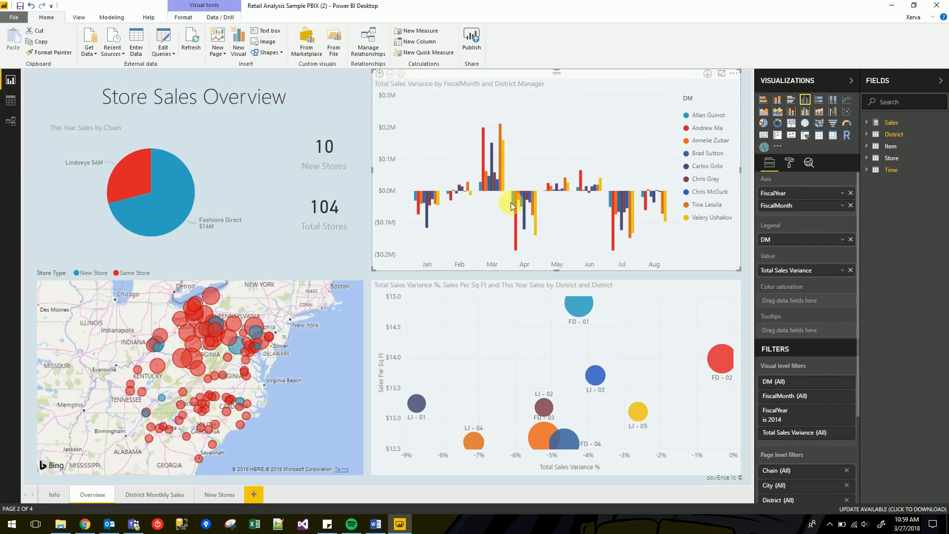
click(379, 74)
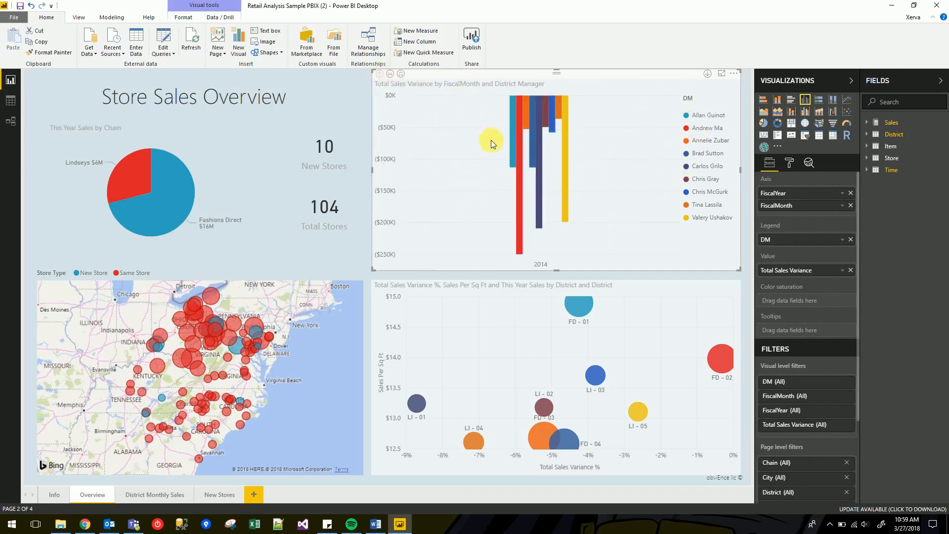
click(706, 74)
click(552, 108)
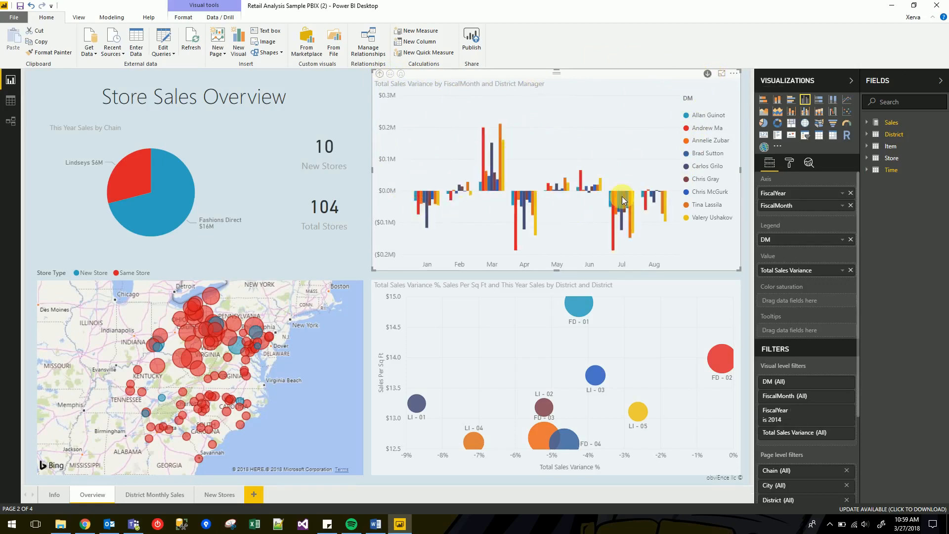
click(707, 74)
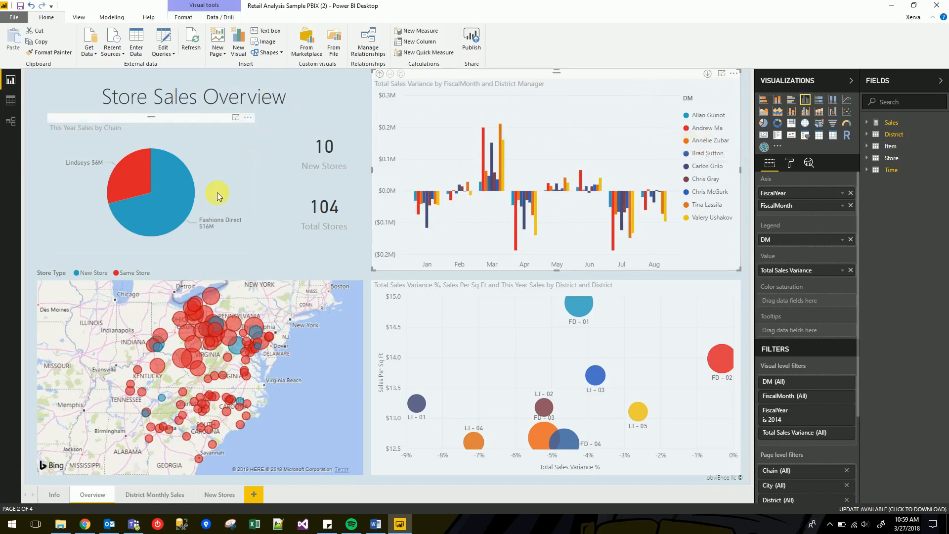
Cross-highlight the Overview page by the third district manager in the column chart's legend, inspect the pie chart, and clear the highlight
click(704, 141)
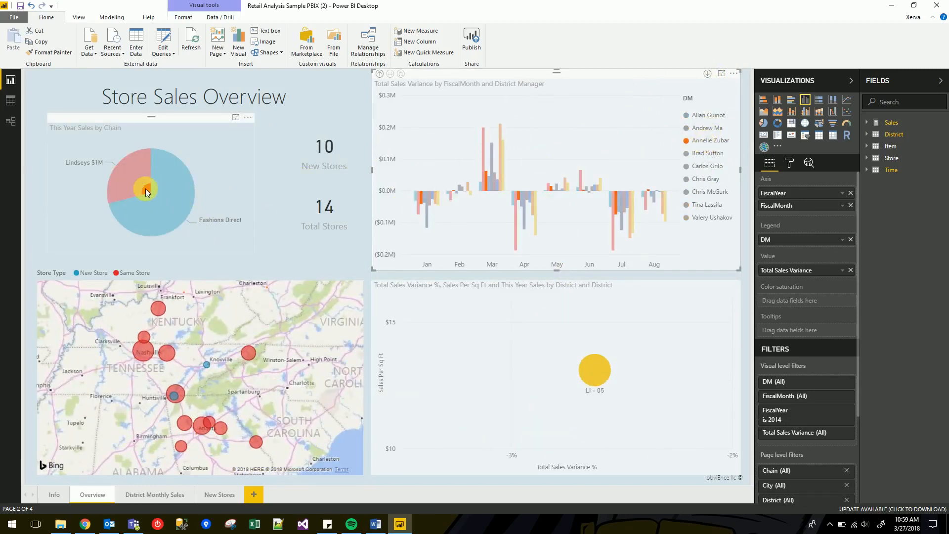
mouse_move(146, 189)
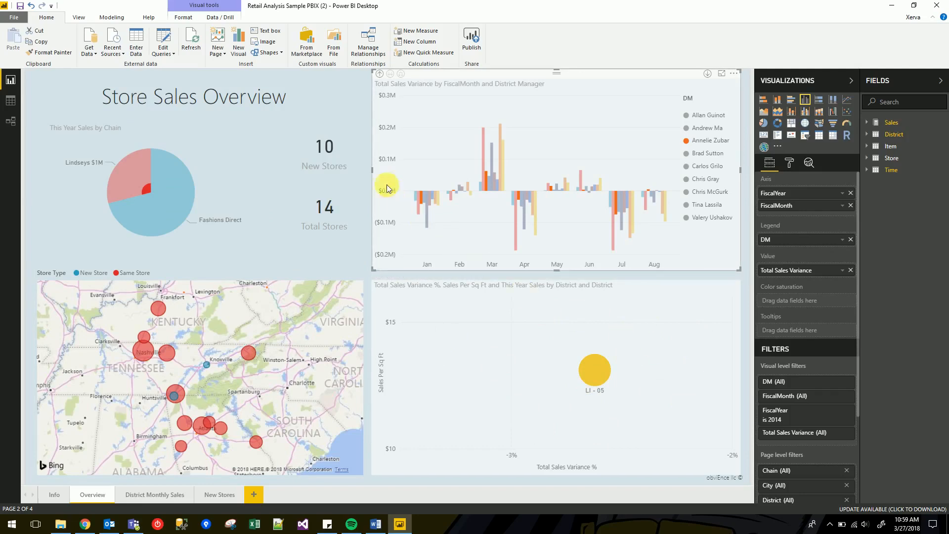
click(335, 108)
Add the % of Total Sales measure from the Sales table to the map's tooltips and check it on the map bubbles
click(266, 317)
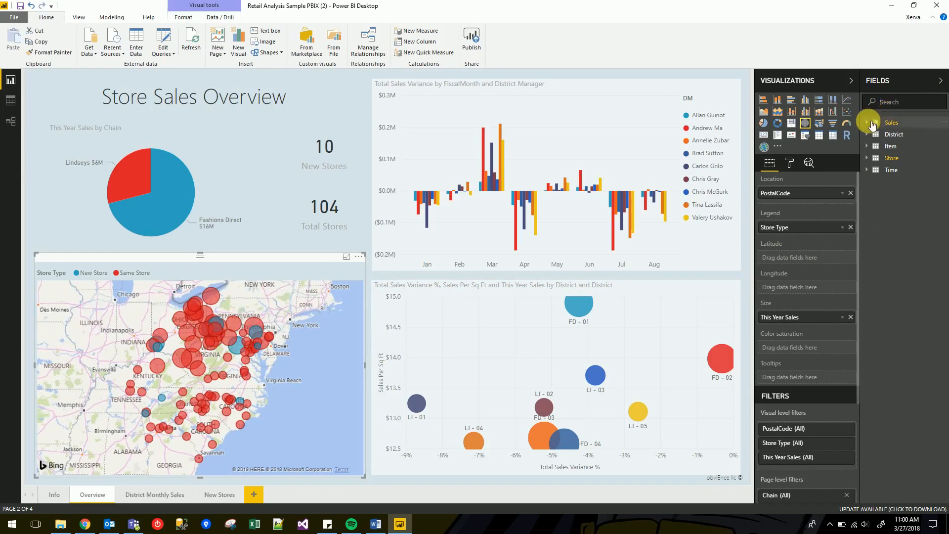
click(868, 122)
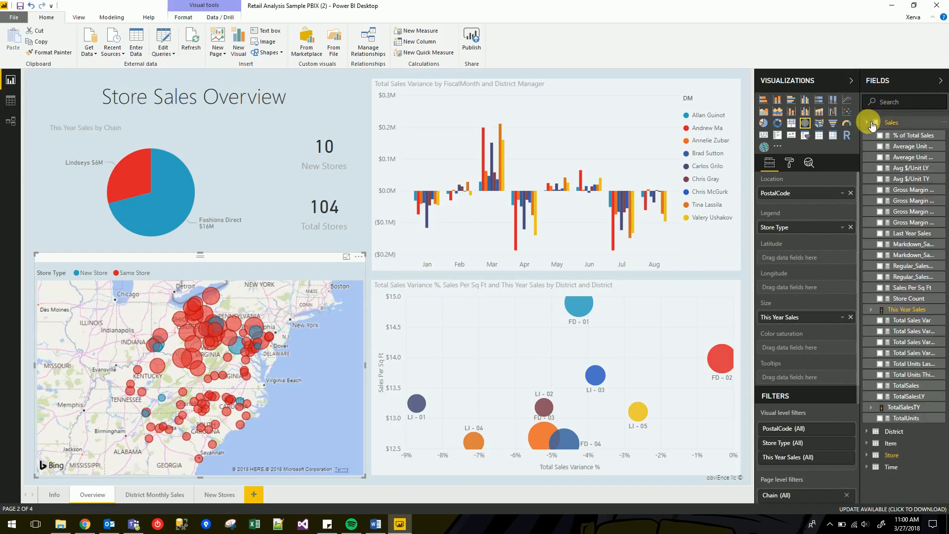
click(900, 137)
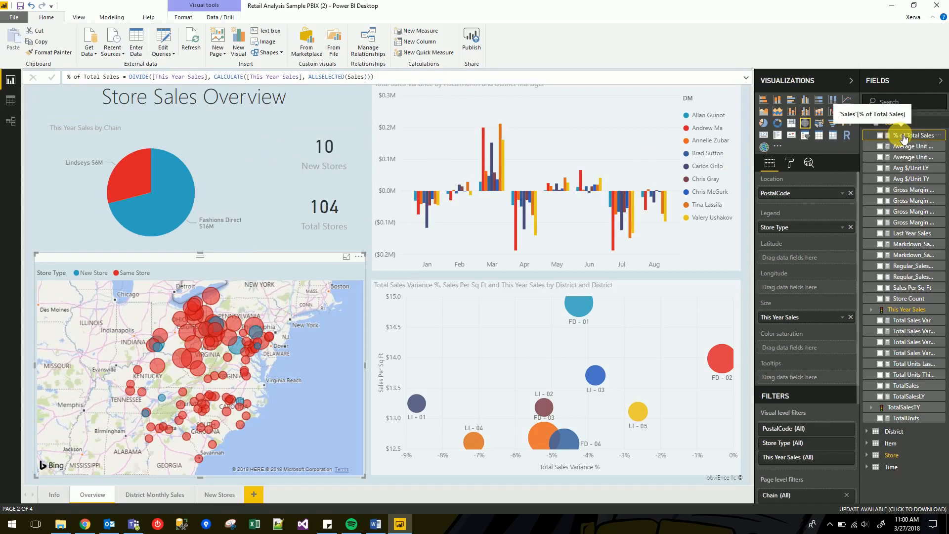
drag(903, 137, 799, 374)
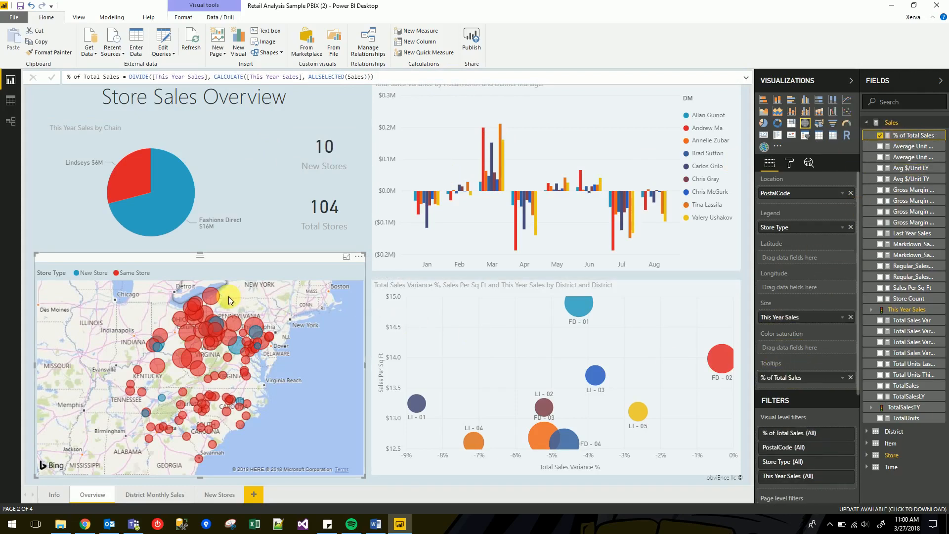
mouse_move(209, 295)
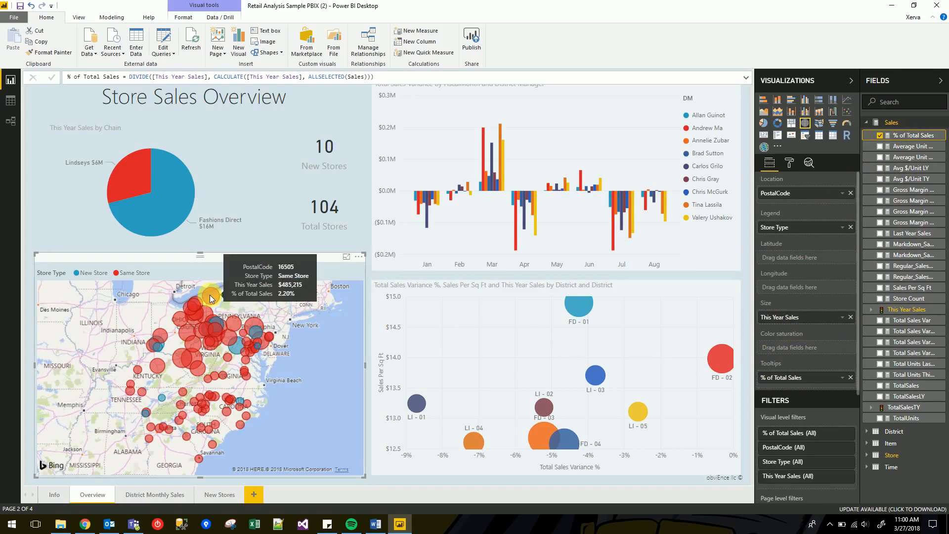
mouse_move(250, 318)
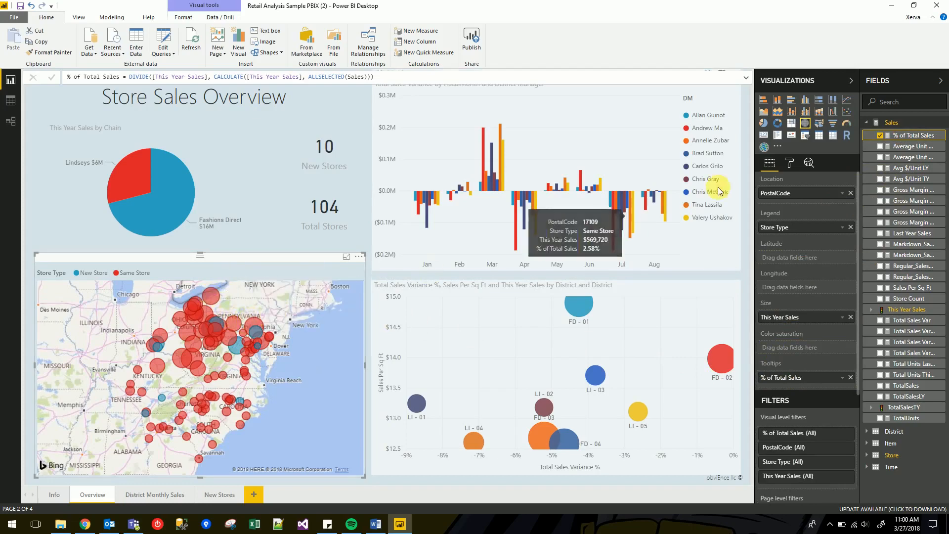
Cross-highlight the page by the legend's third district manager and inspect the tooltips of the remaining map bubbles
click(711, 141)
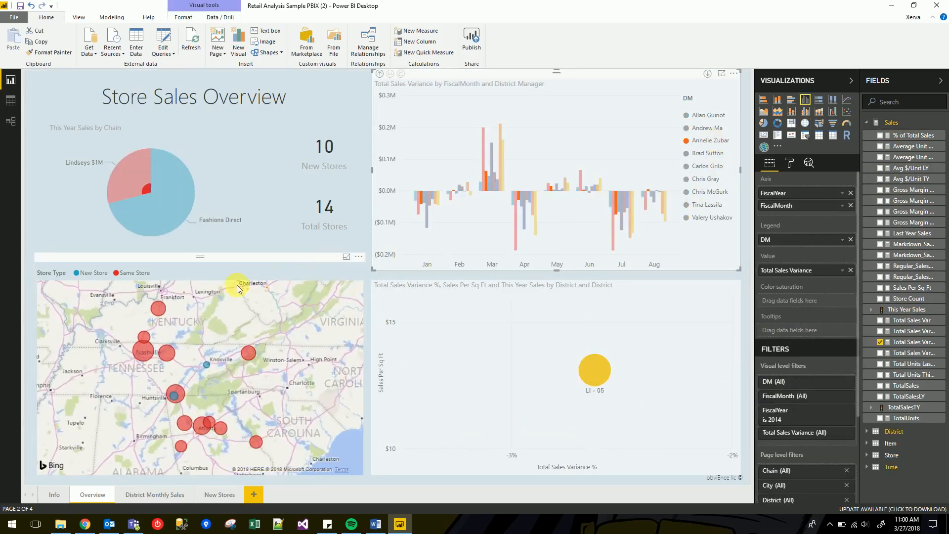
mouse_move(253, 354)
mouse_move(177, 394)
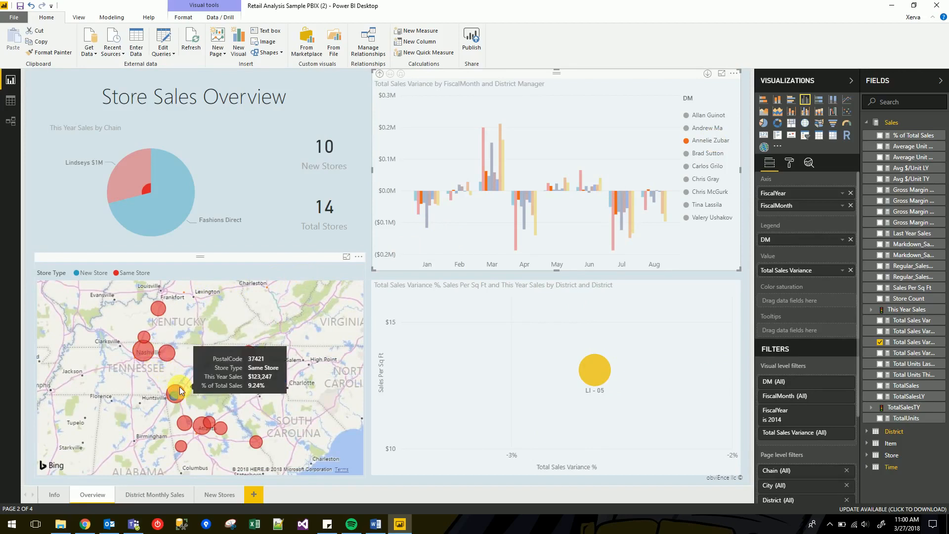
right_click(366, 254)
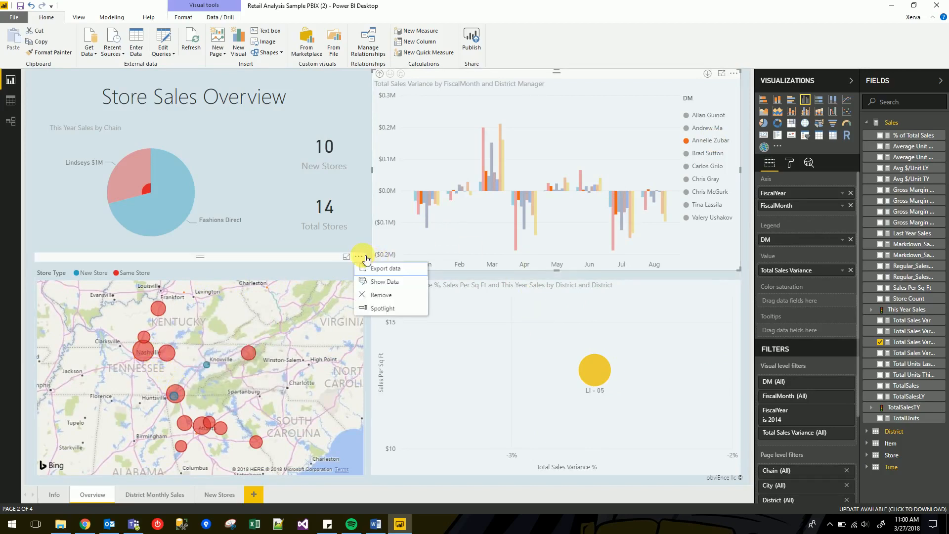
click(363, 243)
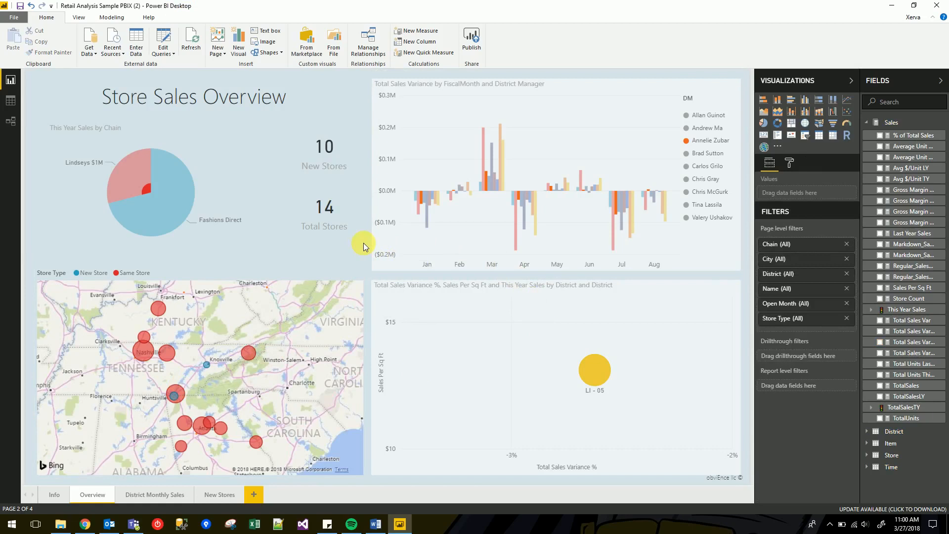
Open the District Monthly Sales page and filter it by the third, fifth and seventh managers in the District Manager slicer
click(169, 499)
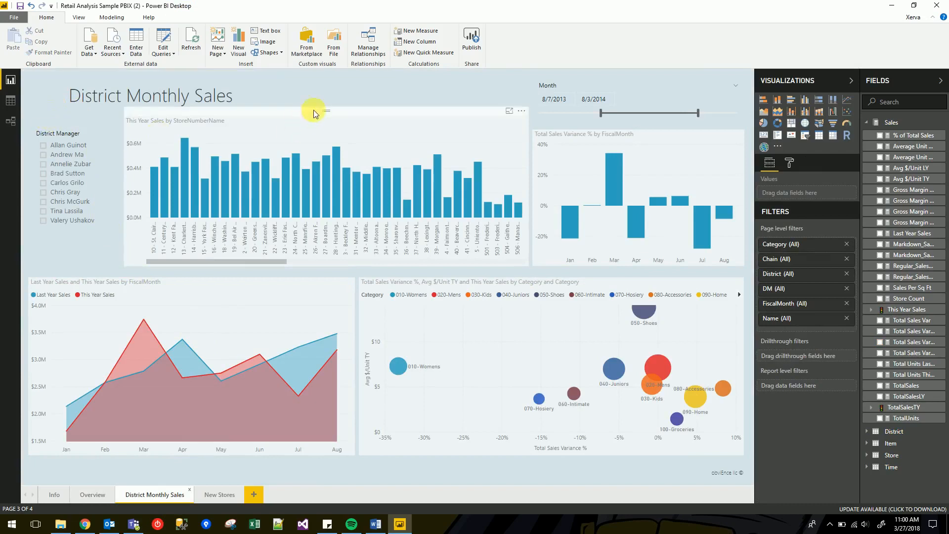
click(84, 132)
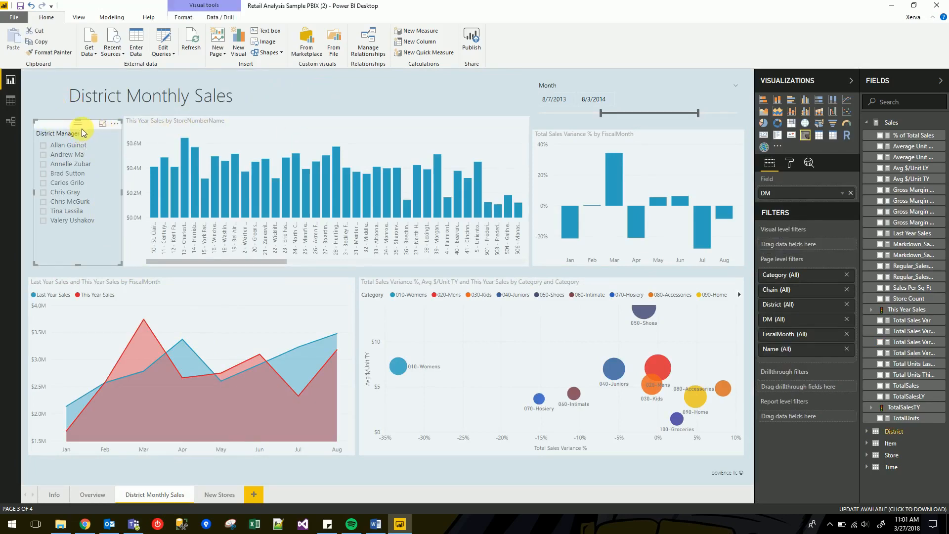
click(62, 164)
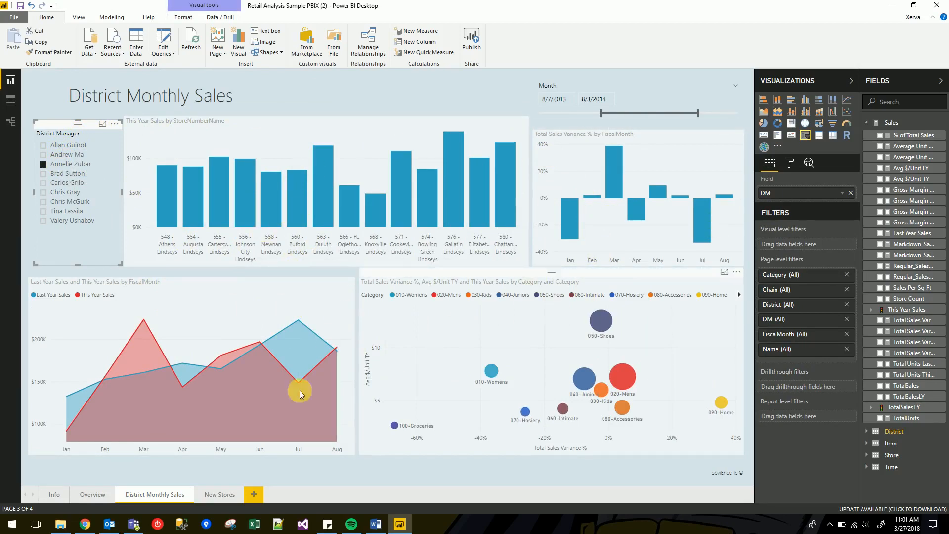
ctrl+click(62, 183)
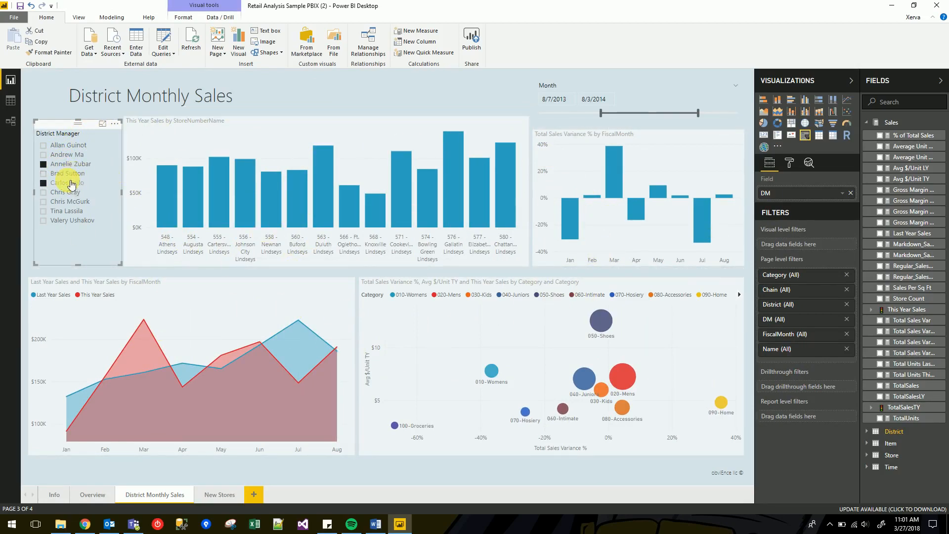
ctrl+click(73, 203)
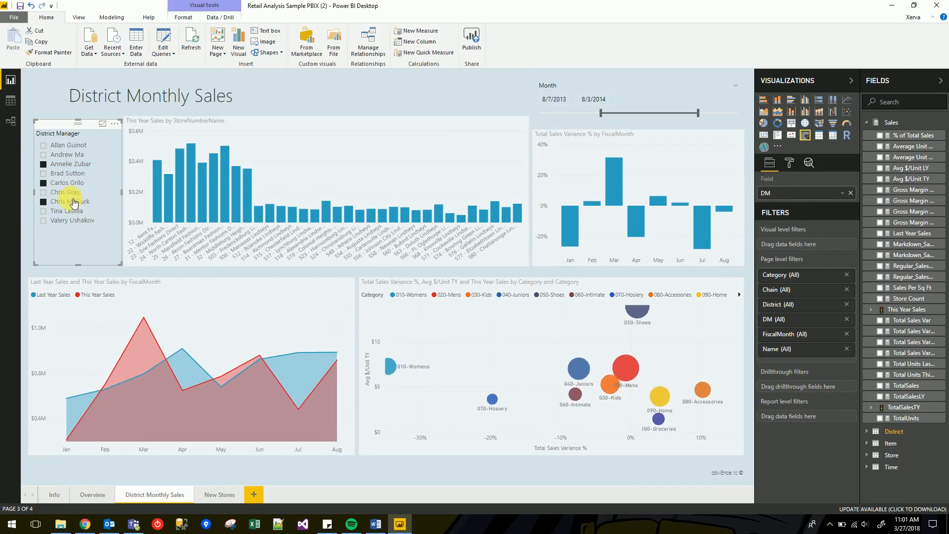
Clear all three selected managers from the District Manager slicer
ctrl+click(73, 202)
ctrl+click(76, 184)
ctrl+click(74, 164)
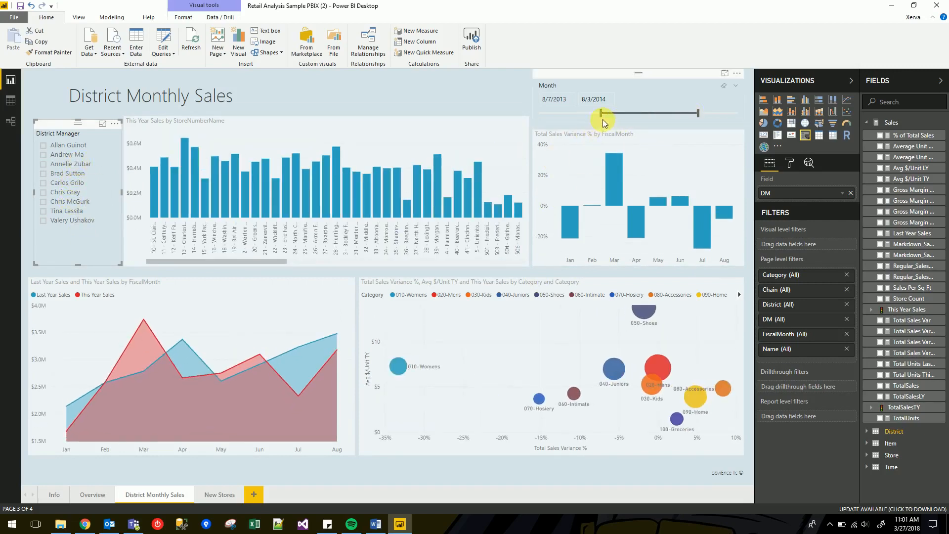
Narrow the Month slicer's range to 1/15/2014 through 3/24/2014
drag(603, 119, 644, 118)
drag(698, 118, 654, 121)
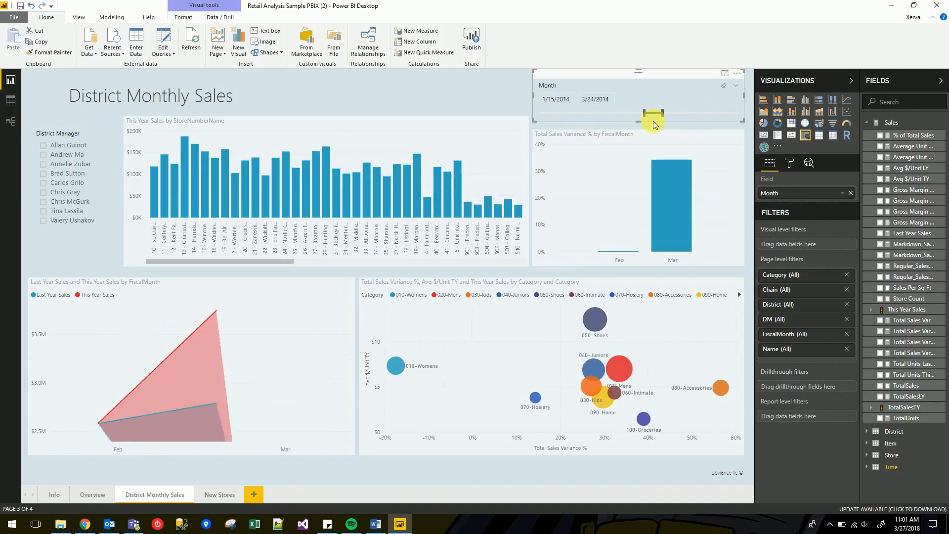
Filter the page to the third listed district manager and widen the Month range to 1/11/2013 through 12/18/2014
click(74, 164)
drag(653, 119, 738, 117)
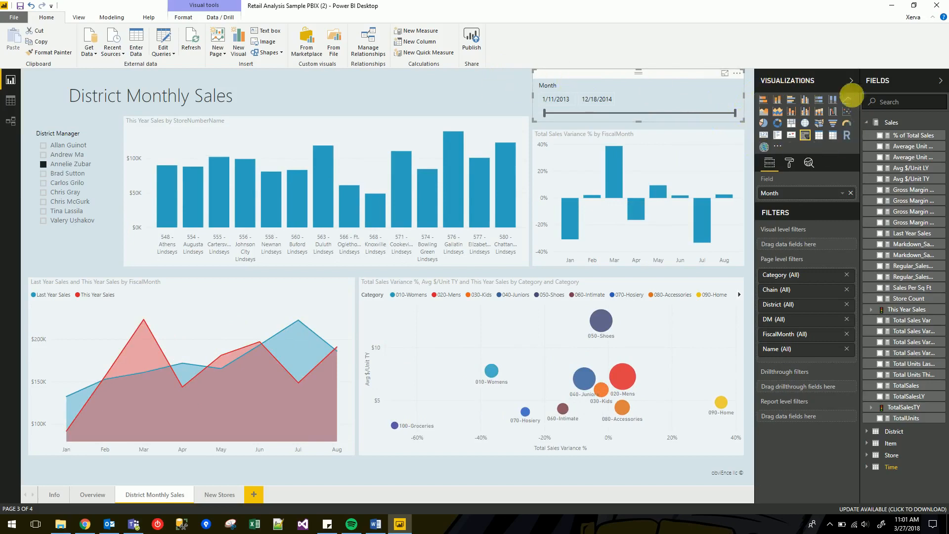
click(467, 86)
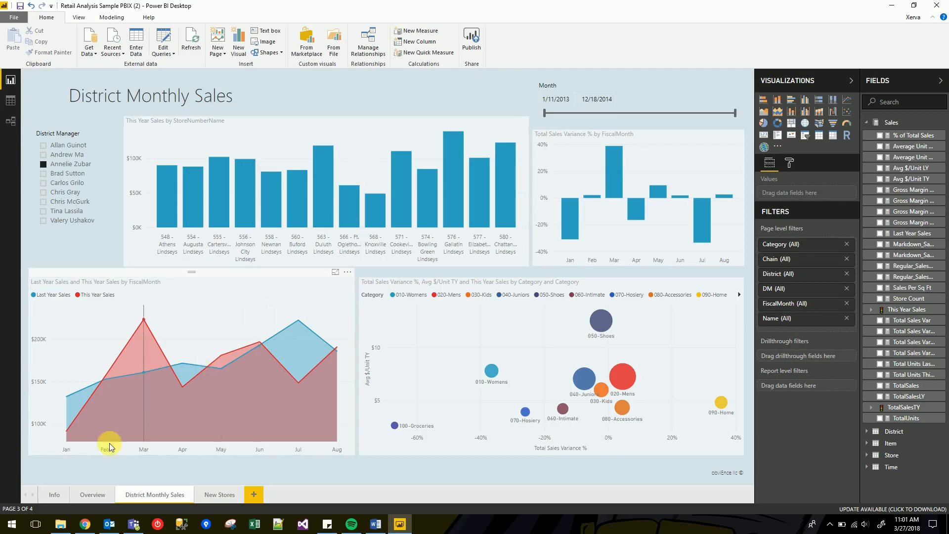
Switch to the Power BI service in Chrome and view the Retail Analysis Sample dashboard and the report behind its Total Stores tile
click(87, 523)
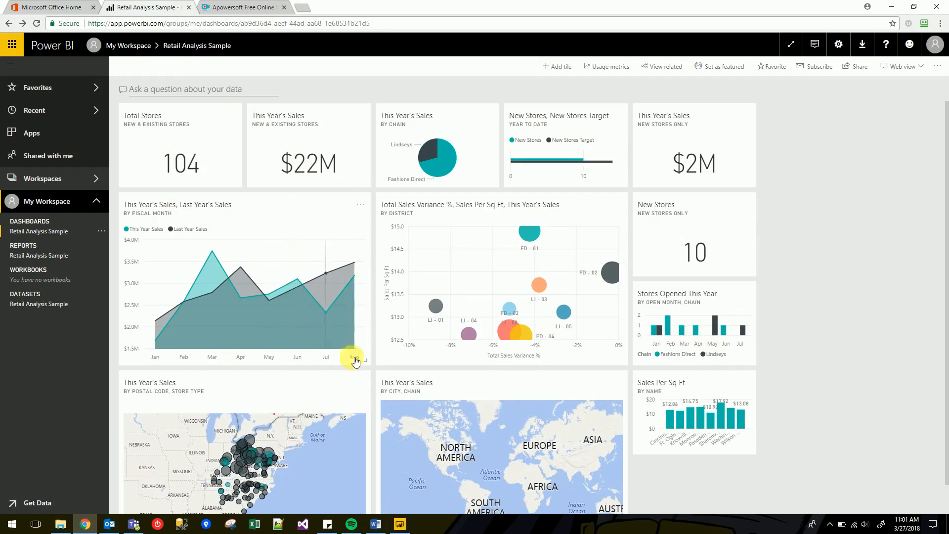
scroll(580, 365, down, 1)
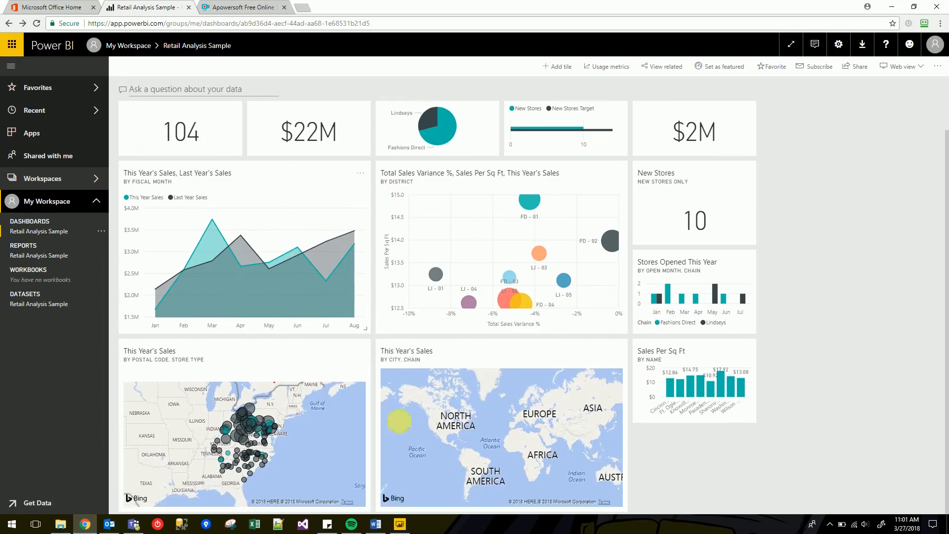
scroll(376, 276, up, 1)
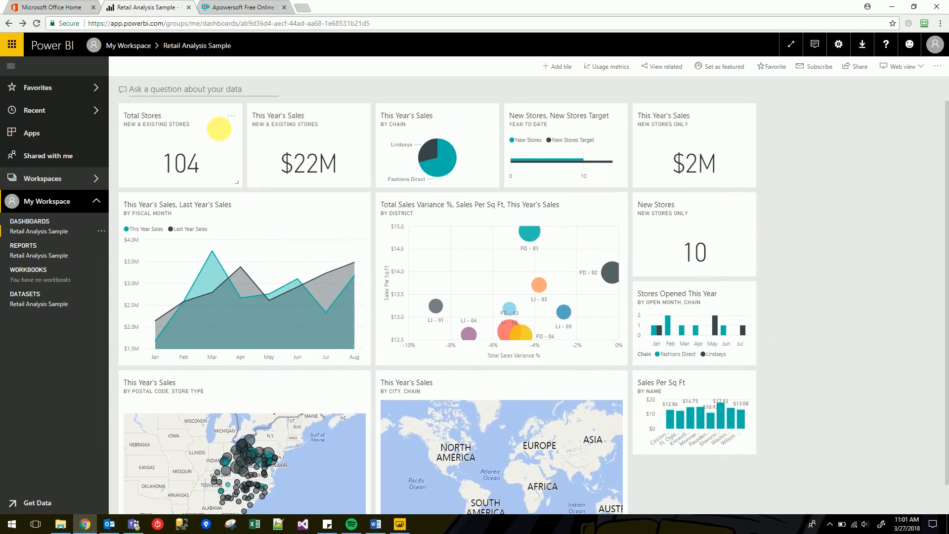
click(219, 130)
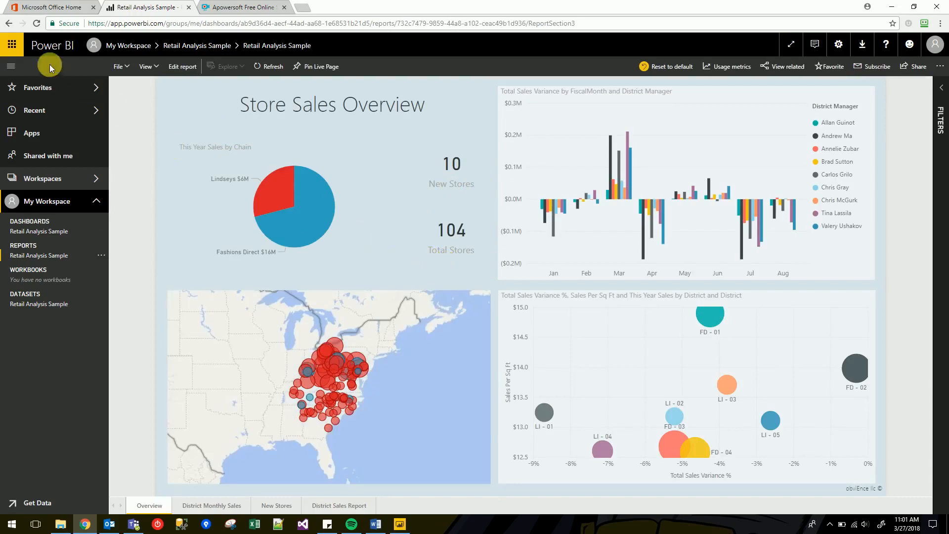
click(7, 23)
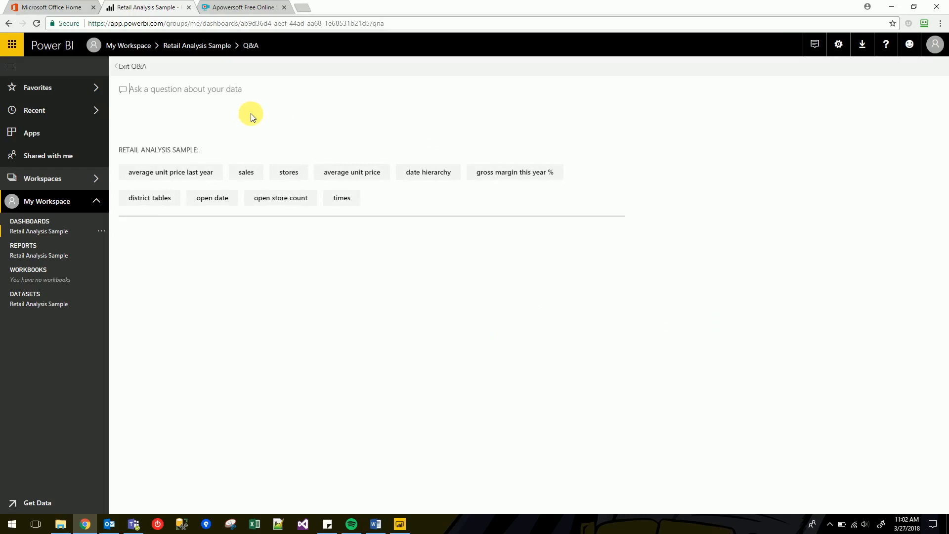
Ask the dashboard's Q&A for "this year sales by store" and inspect the resulting chart
text(this sales)
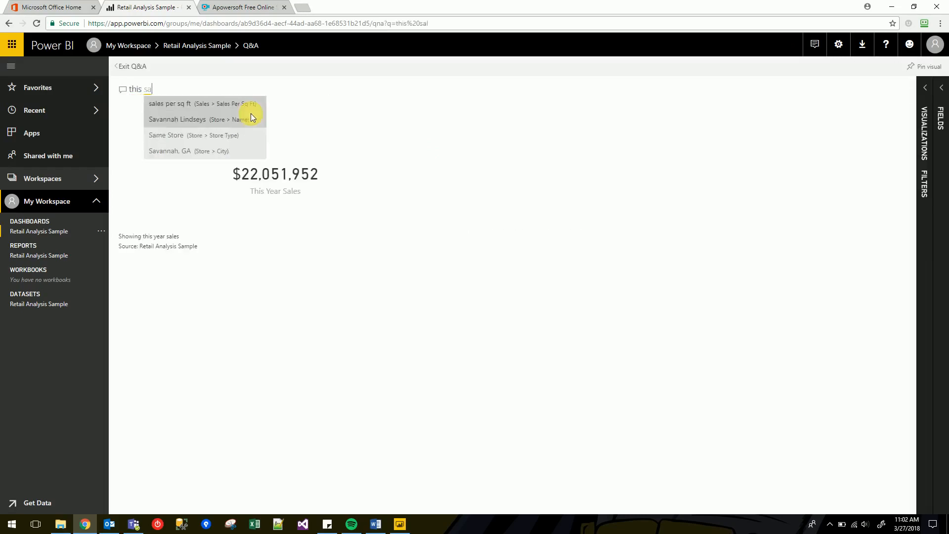
key(BackSpace)
key(BackSpace)
key(BackSpace)
key(BackSpace)
key(BackSpace)
key(BackSpace)
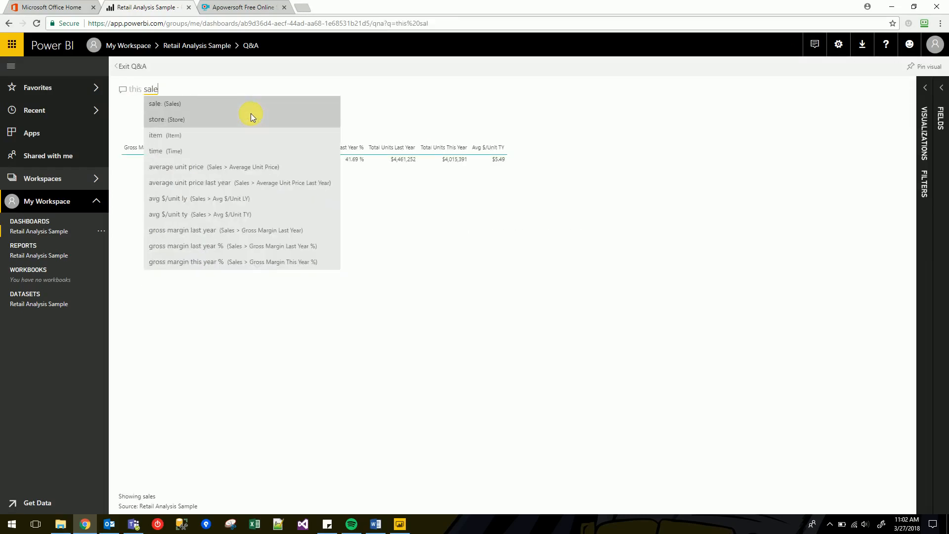
text(year sales)
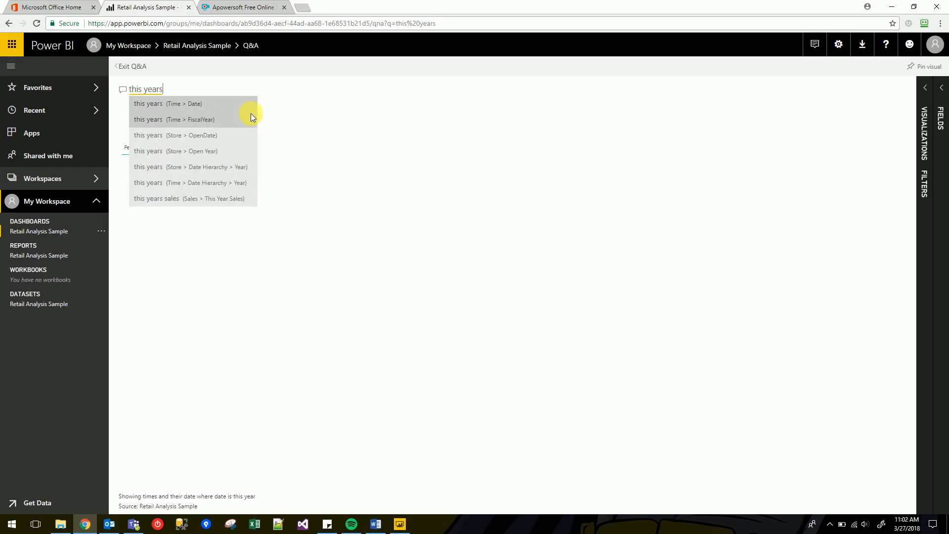
text( by )
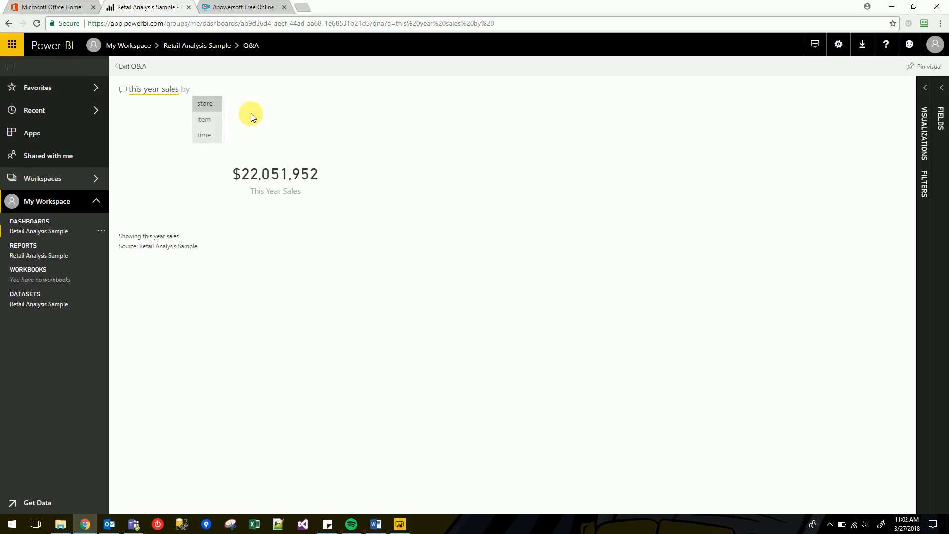
text(store)
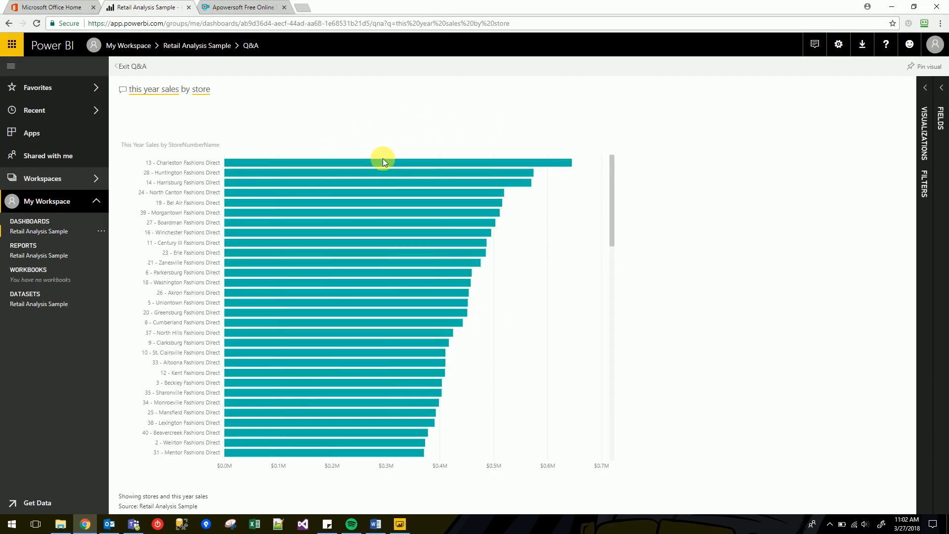
mouse_move(367, 163)
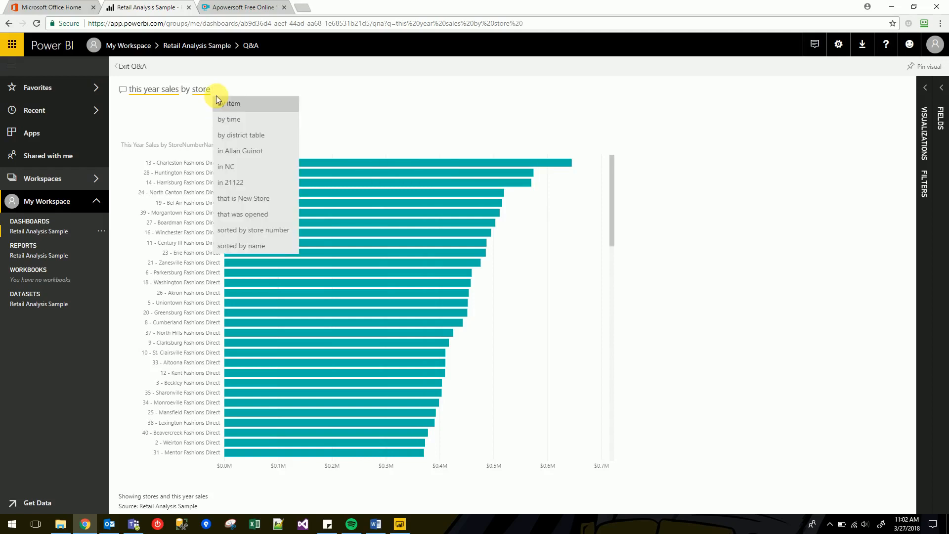
Extend the Q&A question with "as treemap" to display the store sales as a treemap, and inspect its tiles
text(as tree)
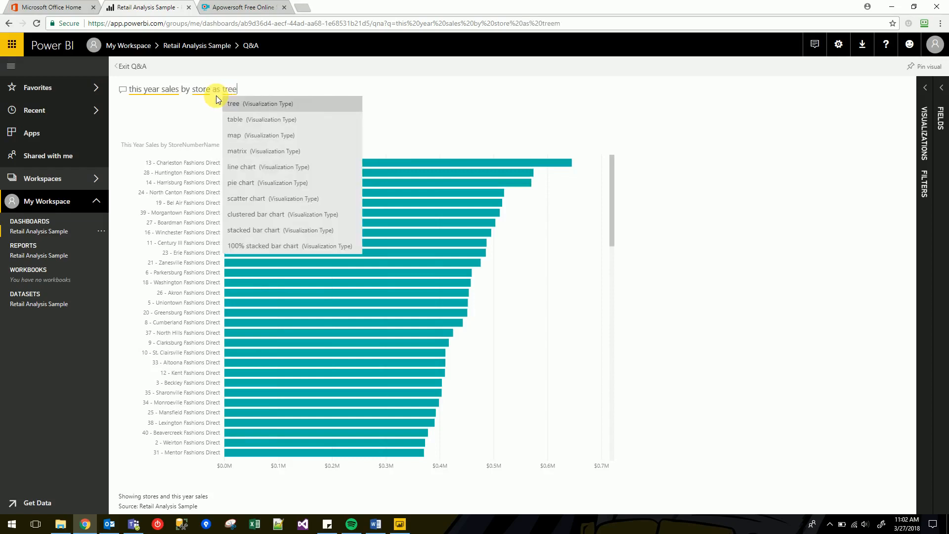
text(map)
click(571, 133)
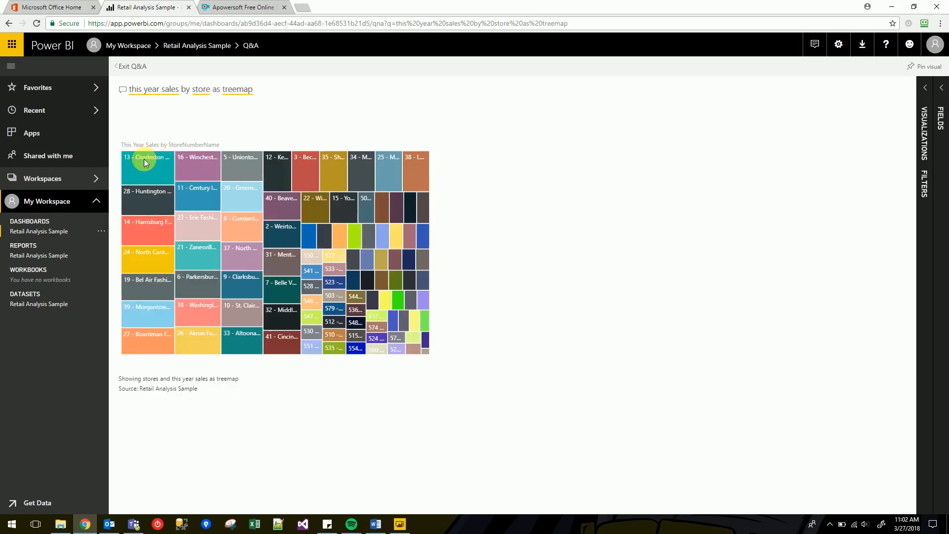
mouse_move(143, 159)
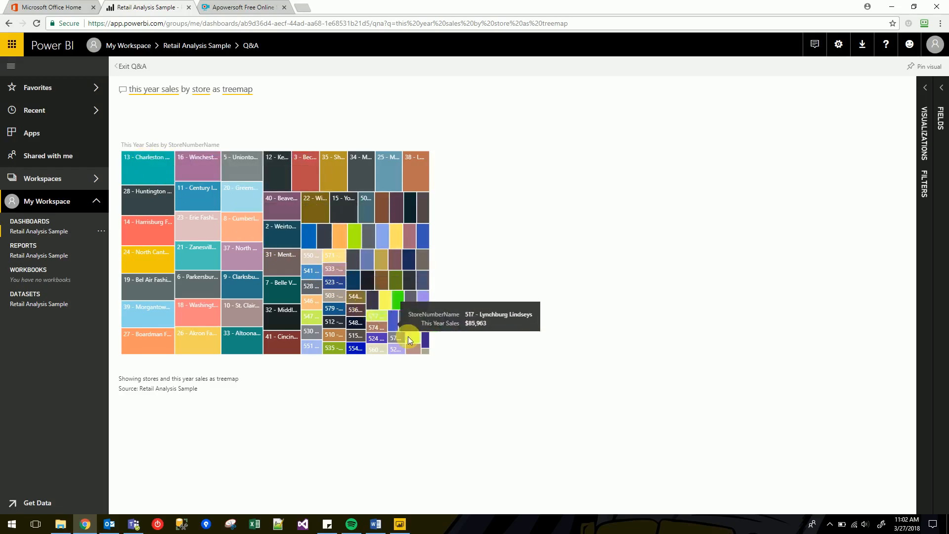